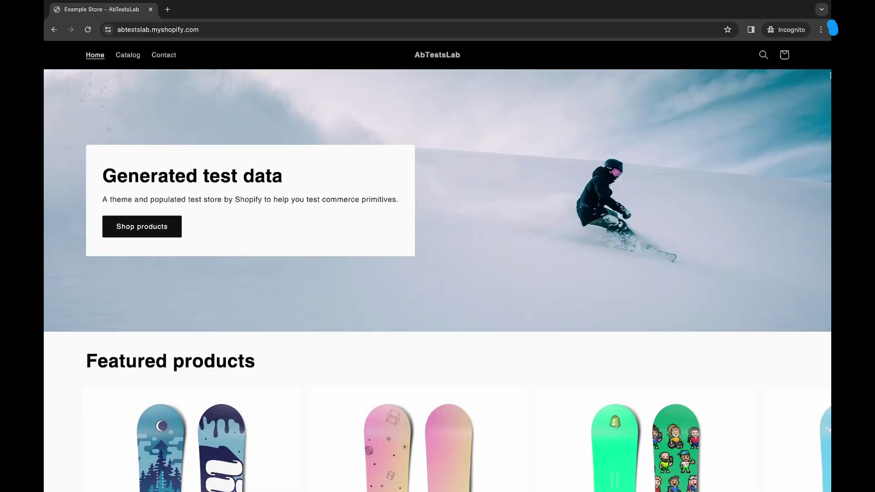
# - Open the browser's developer tools on the store's home page and clear the "gtm" network filter
pyautogui.click(821, 29)
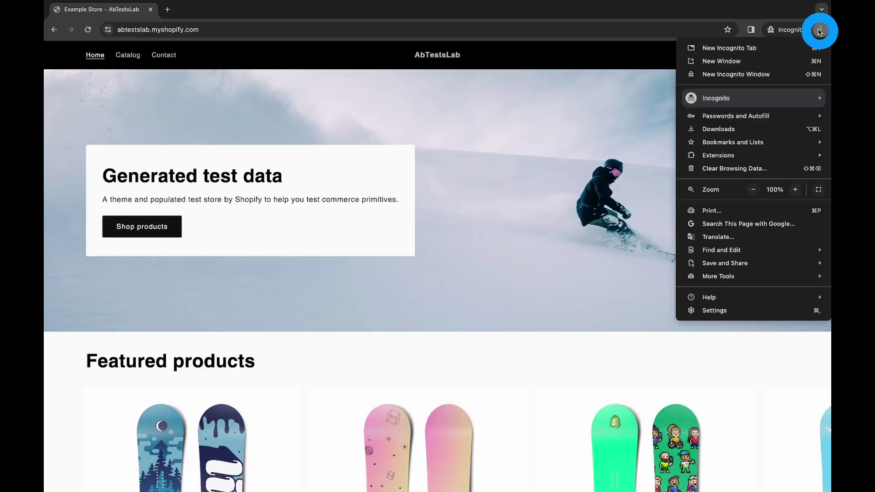
pyautogui.moveTo(775, 276)
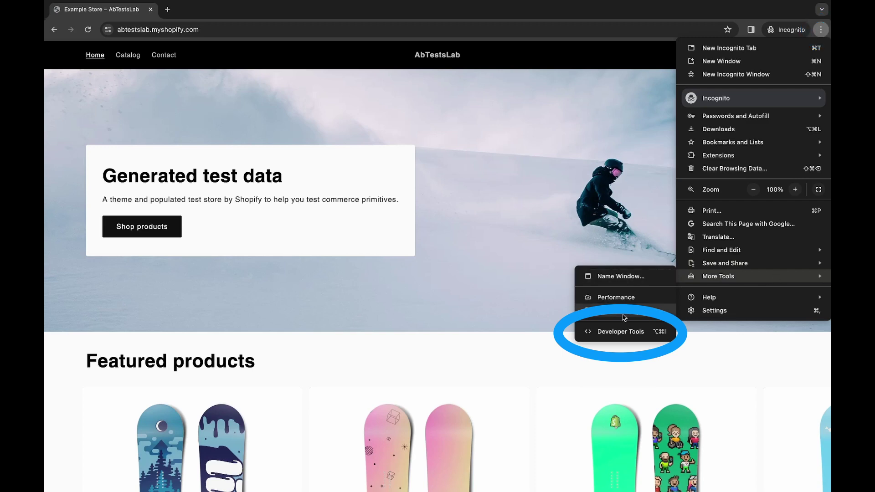
pyautogui.click(618, 335)
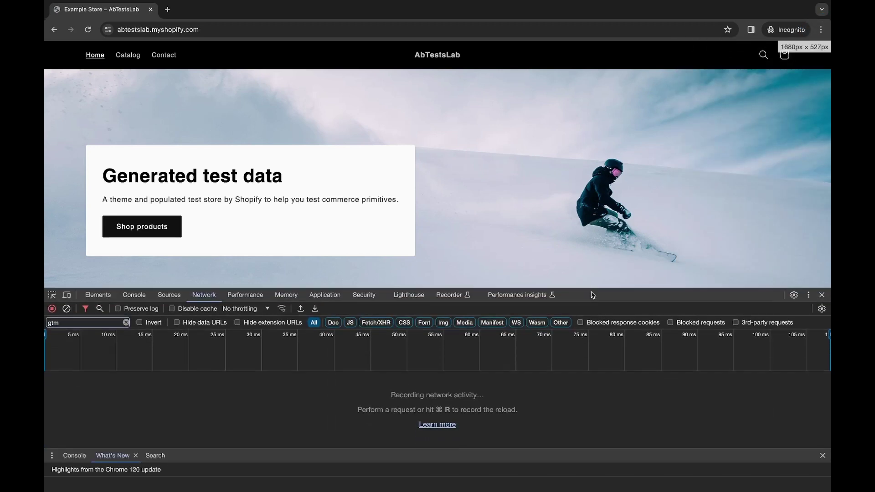
pyautogui.click(124, 322)
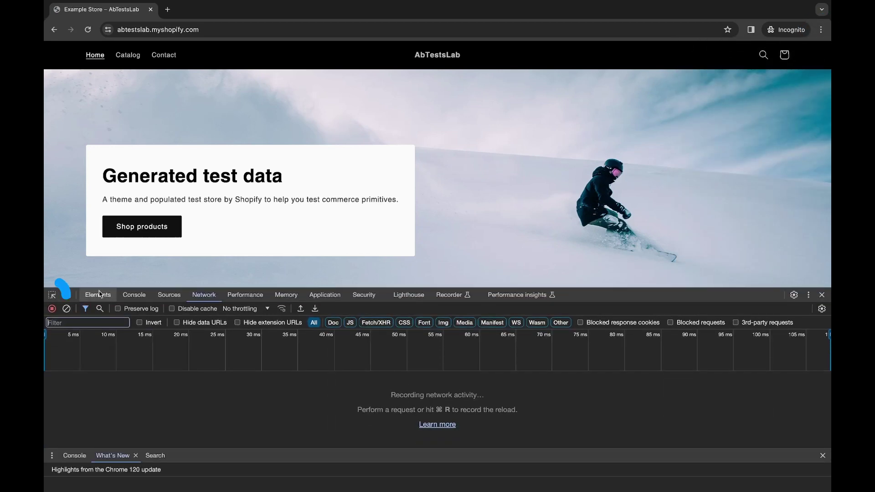
# - Inspect the Contact link in the store's header and copy the CSS selector of its anchor element
pyautogui.click(52, 294)
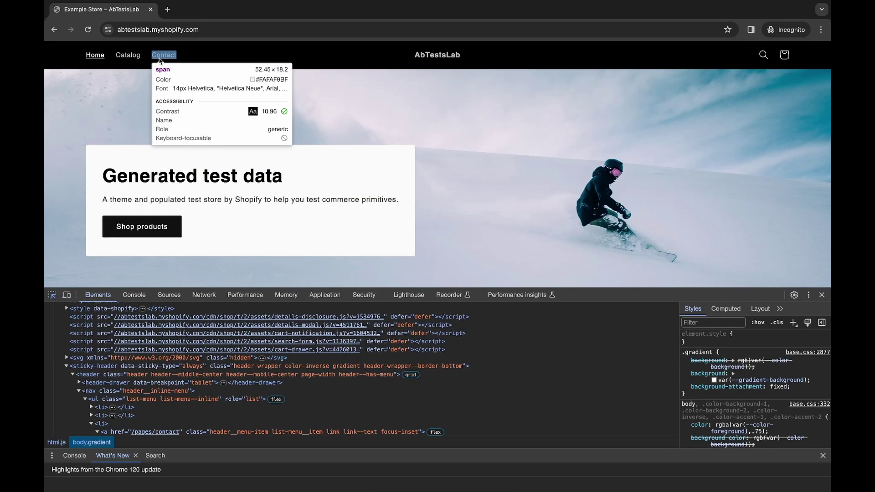
pyautogui.click(160, 61)
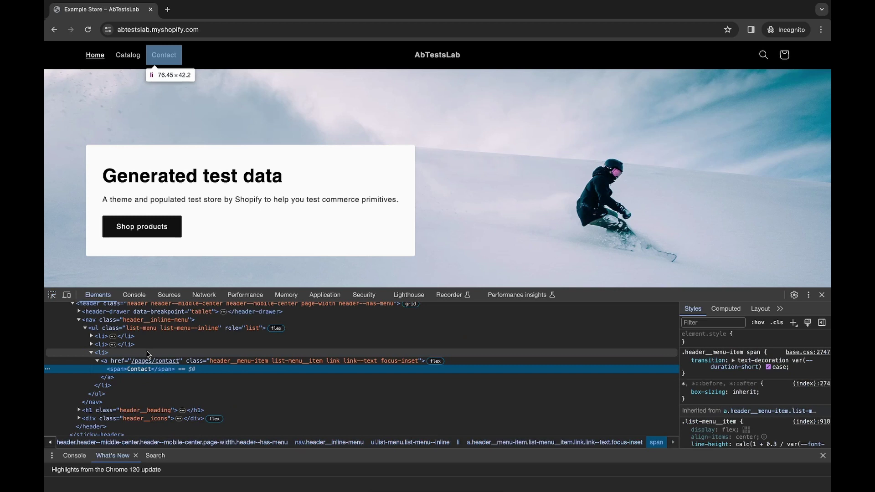
pyautogui.click(108, 362)
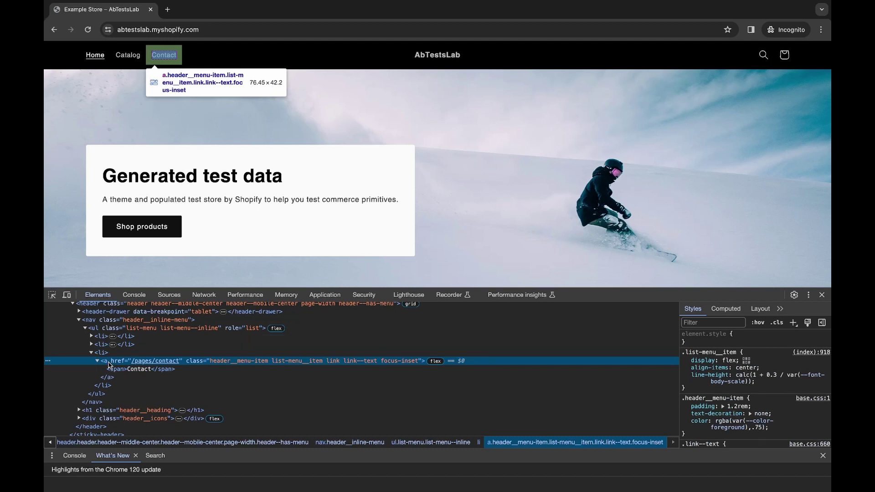
pyautogui.rightClick(220, 362)
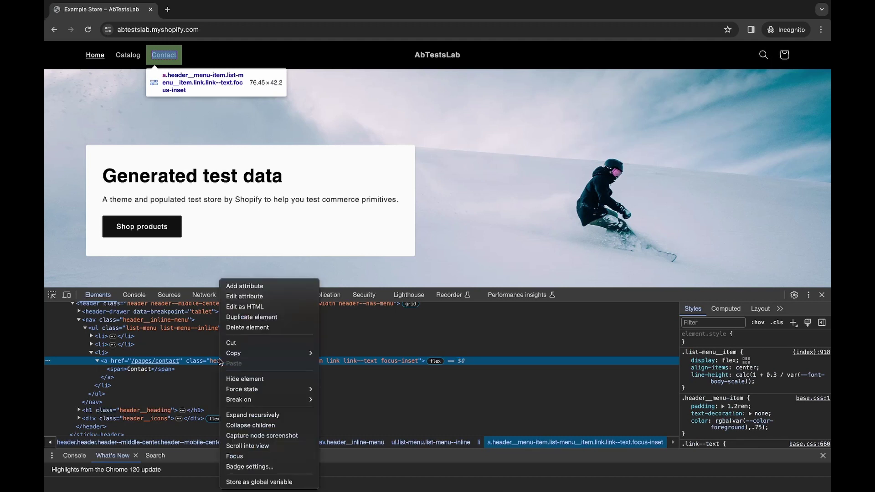
pyautogui.moveTo(243, 353)
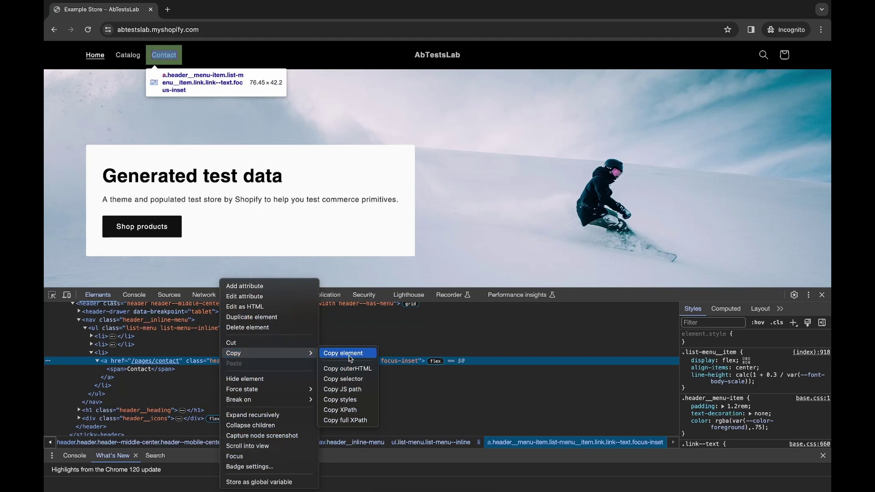
pyautogui.click(348, 380)
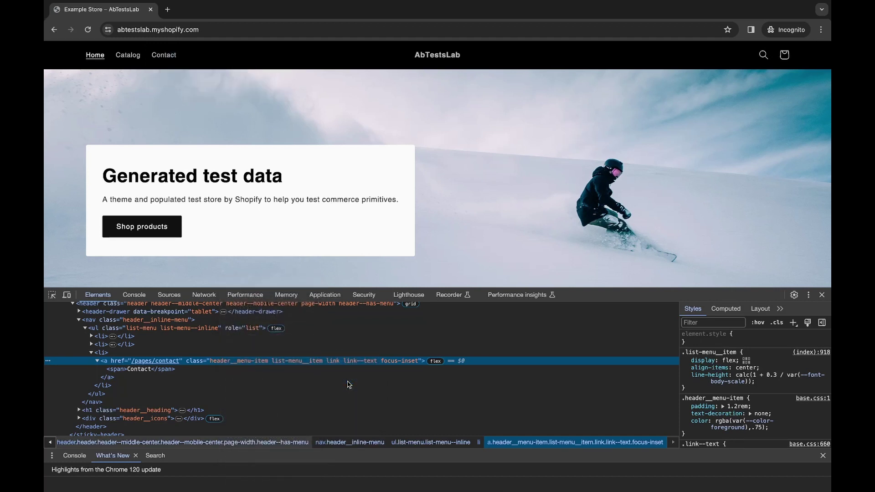
# - Run document.querySelectorAll() in the console with the copied Contact link selector as the quoted argument
pyautogui.click(134, 295)
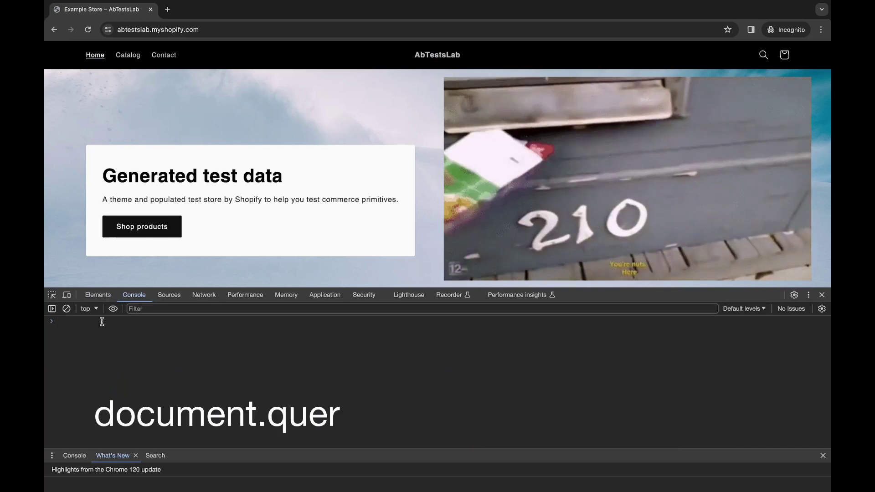
pyautogui.write('document.querySele')
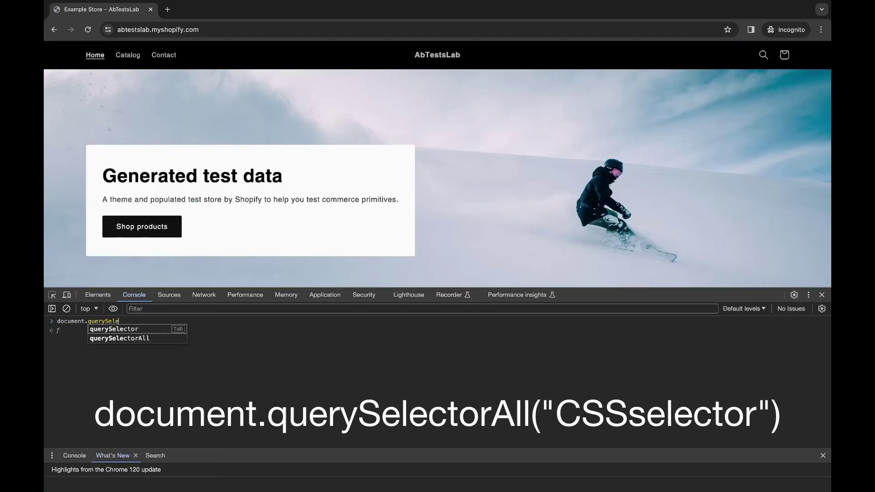
pyautogui.write('ctorAll("')
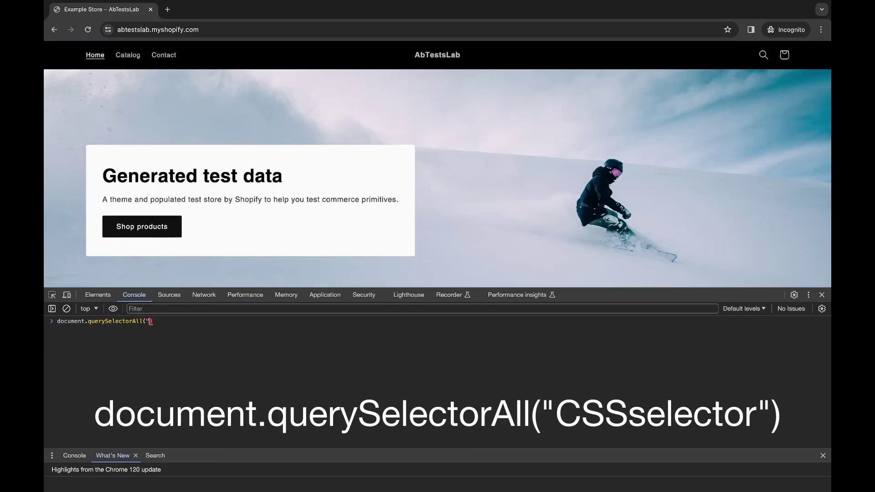
pyautogui.hotkey('ctrl', 'v')
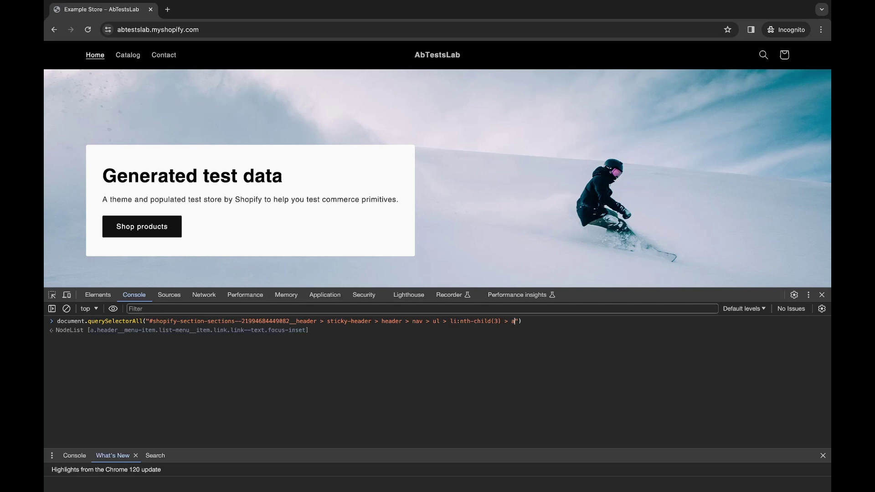
pyautogui.press('Return')
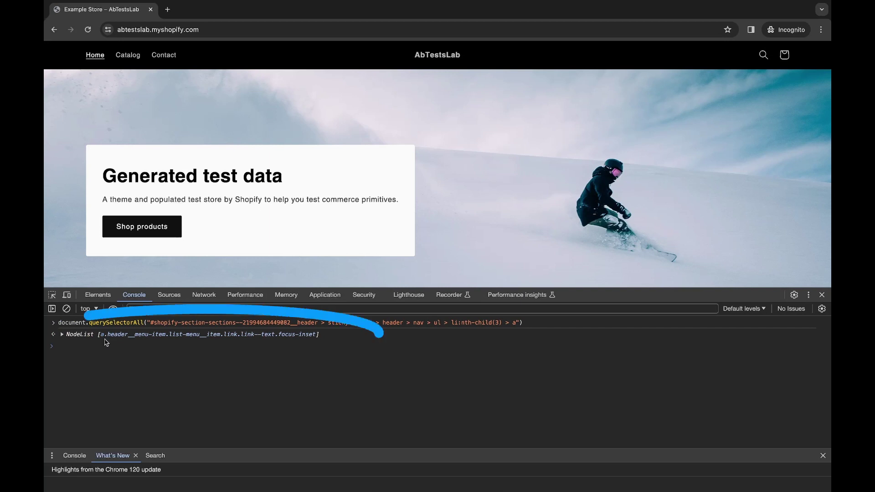
# - Expand the returned NodeList and check which element the selector matches
pyautogui.click(62, 335)
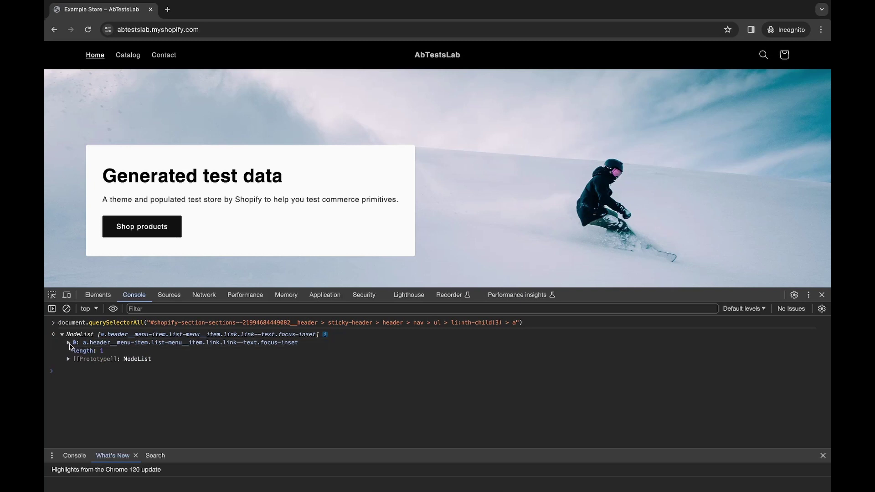
pyautogui.click(71, 345)
pyautogui.click(69, 344)
pyautogui.moveTo(132, 345)
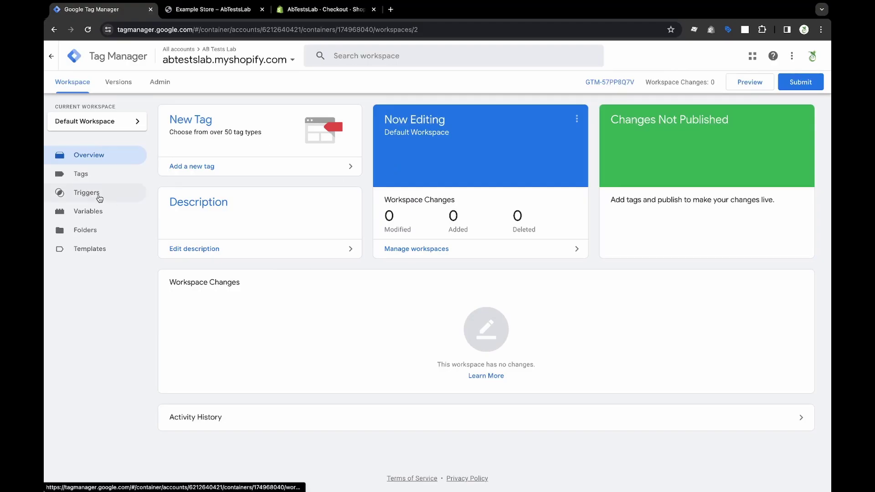
# - In Google Tag Manager, create a new trigger named "Top Contact Link"
pyautogui.click(88, 193)
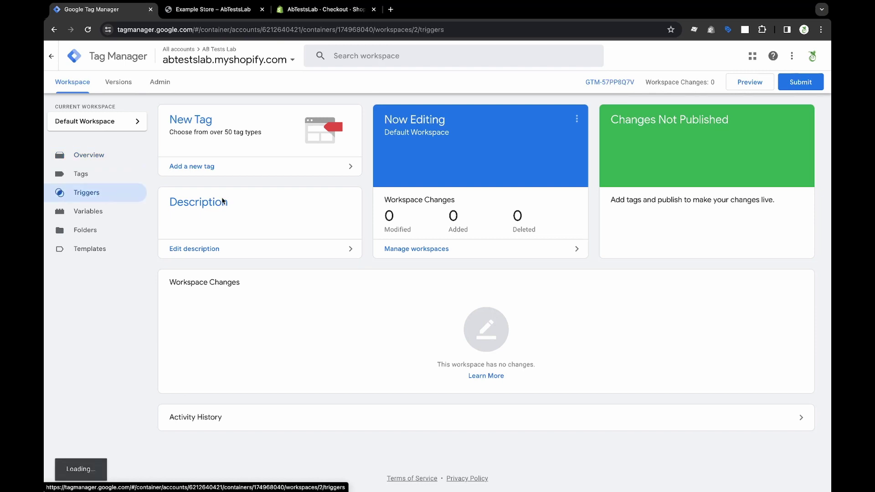
pyautogui.click(796, 120)
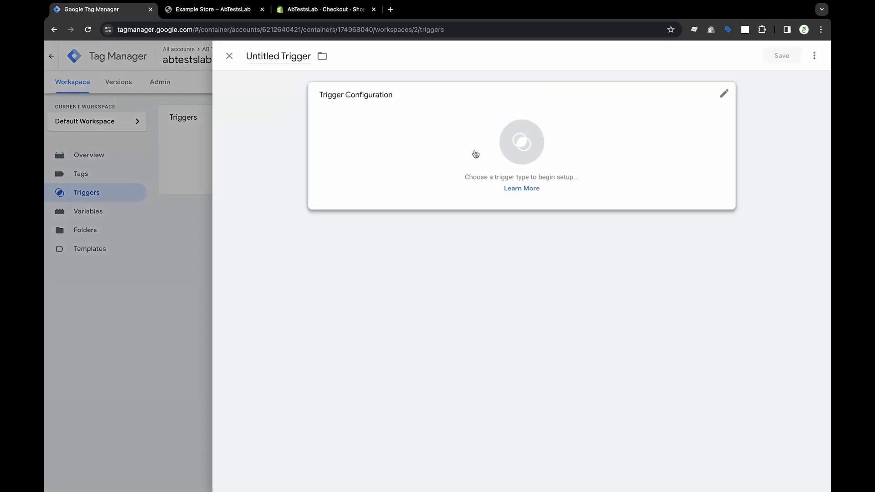
pyautogui.click(277, 56)
pyautogui.write('Top')
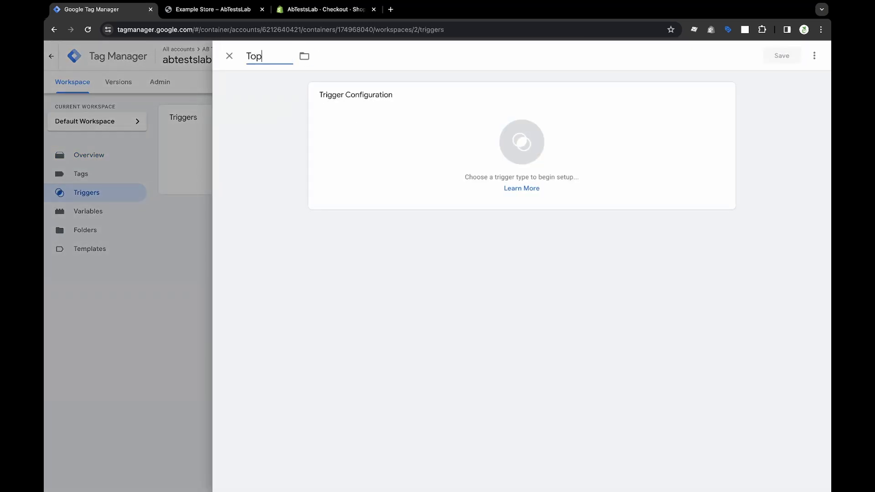
pyautogui.write(' Contact Link')
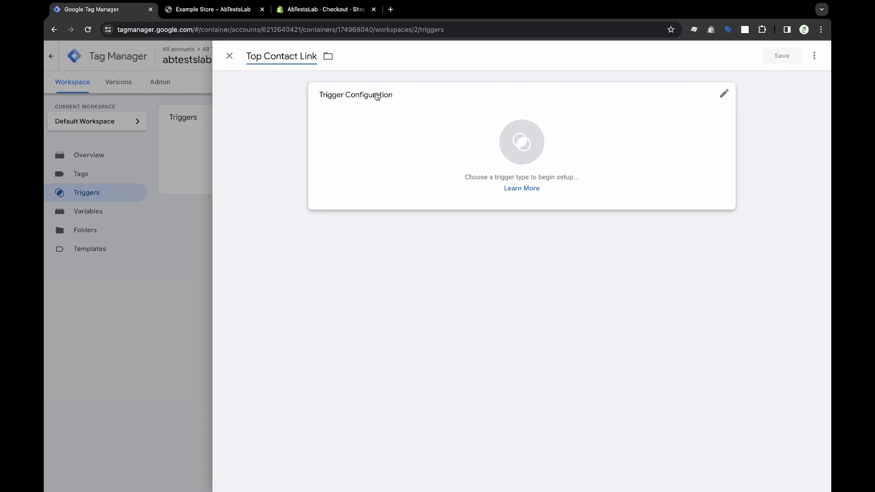
# - Set the trigger type to Click - Just Links and make it fire on Some Link Clicks
pyautogui.click(392, 101)
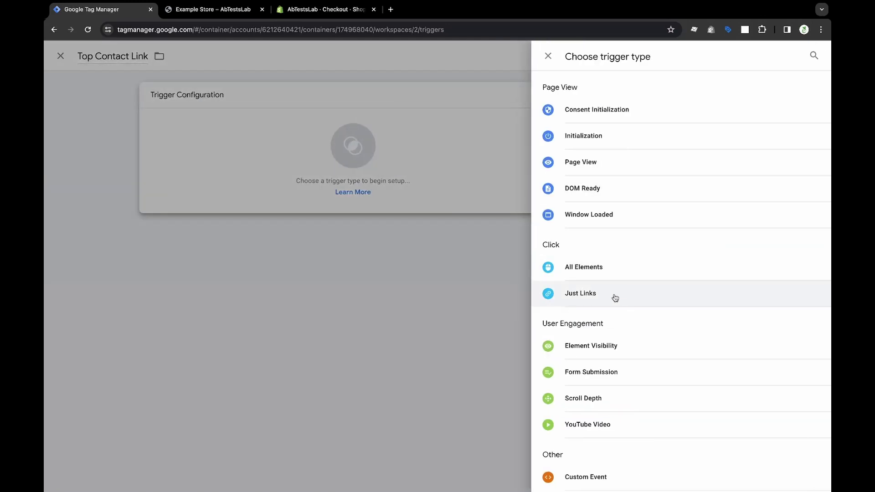
pyautogui.click(614, 295)
pyautogui.click(391, 223)
# - Add the condition that Click Element matches CSS selector with the copied Contact link selector, and save the trigger
pyautogui.click(422, 262)
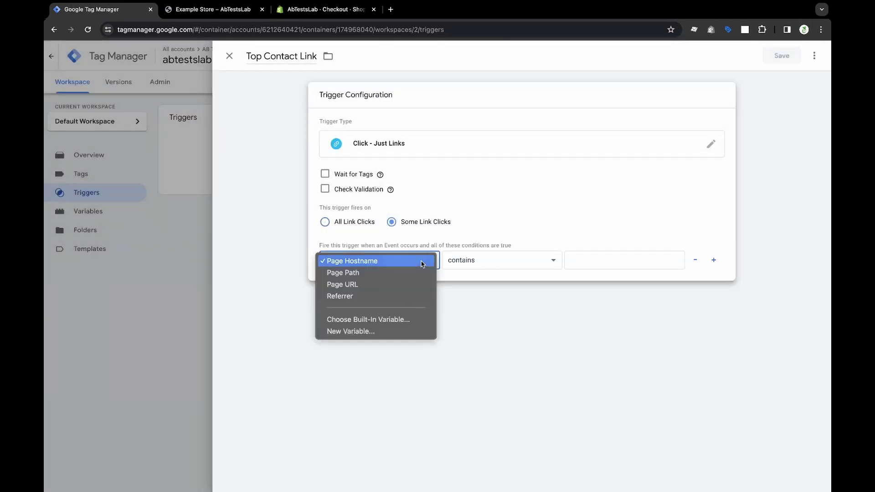
pyautogui.click(369, 319)
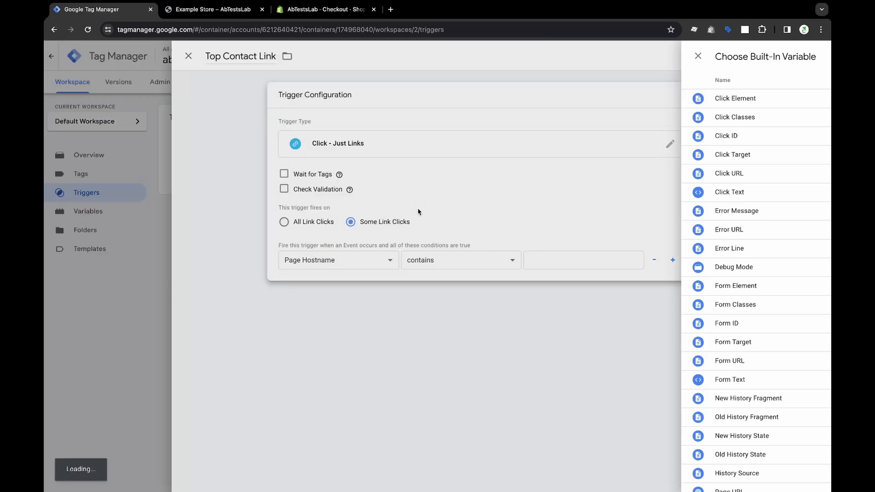
pyautogui.click(735, 99)
pyautogui.click(502, 260)
pyautogui.click(483, 296)
pyautogui.click(589, 263)
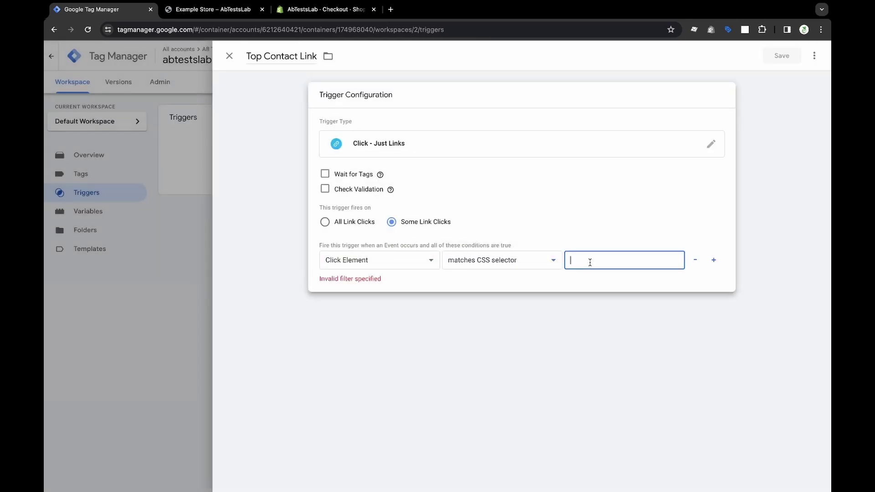
pyautogui.press('super+v')
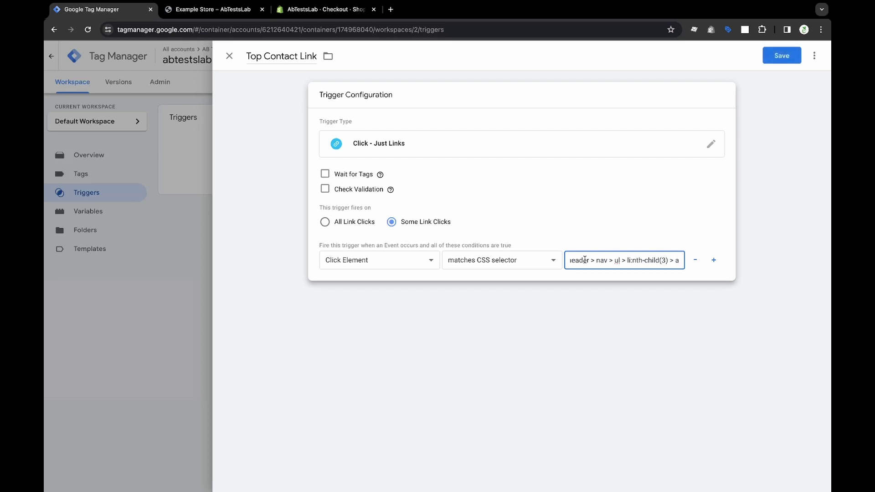
pyautogui.click(782, 55)
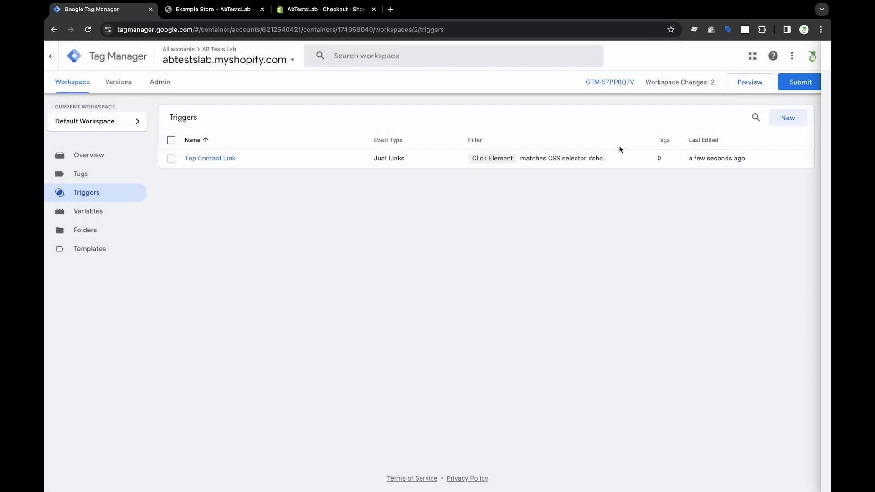
# - Create a new tag named "Top Contact Click Event"
pyautogui.click(91, 177)
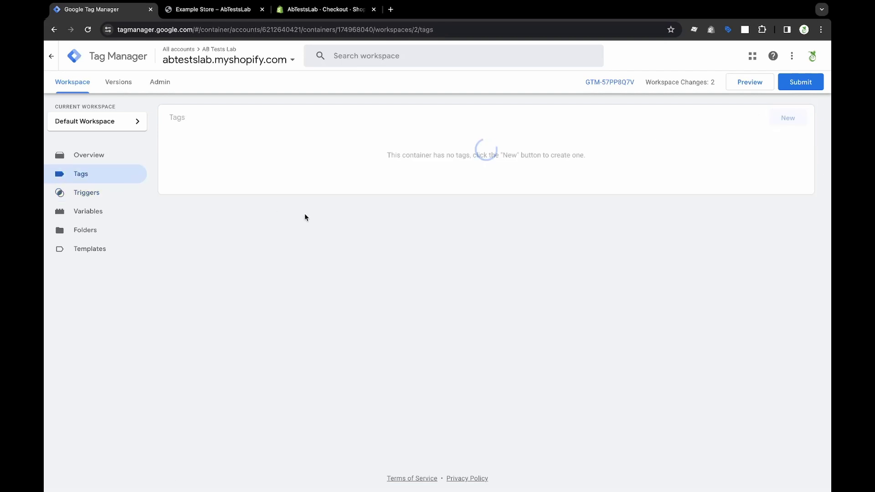
pyautogui.click(791, 119)
pyautogui.click(270, 54)
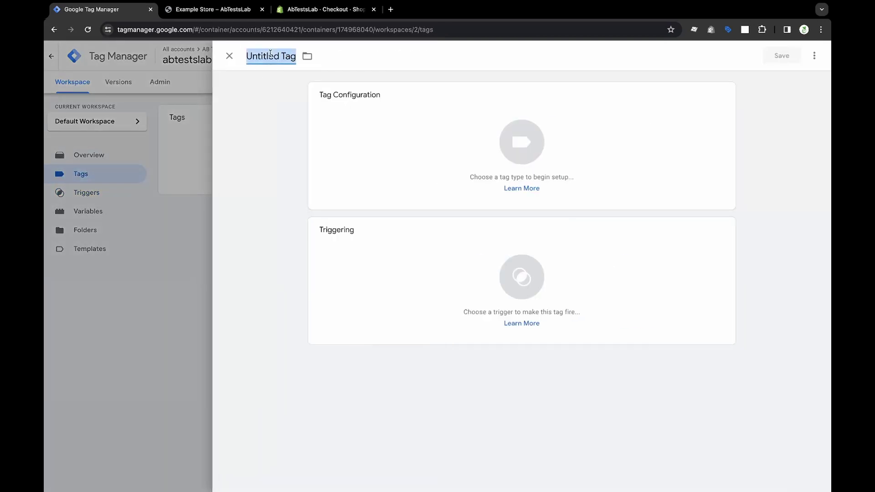
pyautogui.write('Top Conta')
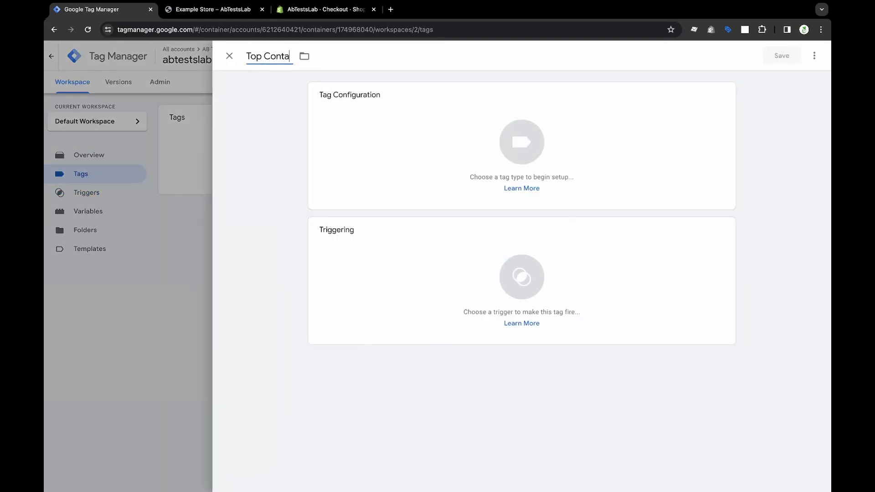
pyautogui.write('ct Click Event')
# - Set the tag type to Google Analytics: GA4 Event with the placeholder measurement ID "G-MEaseumentid"
pyautogui.click(338, 98)
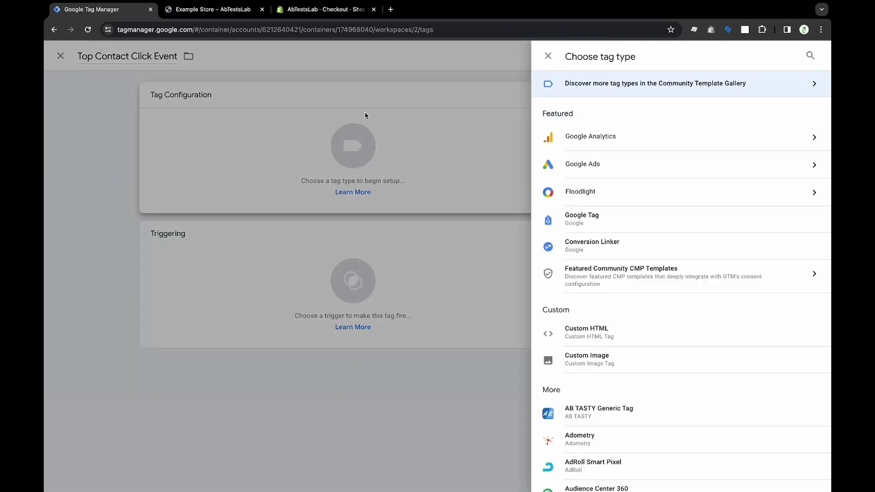
pyautogui.click(592, 137)
pyautogui.click(601, 143)
pyautogui.click(360, 192)
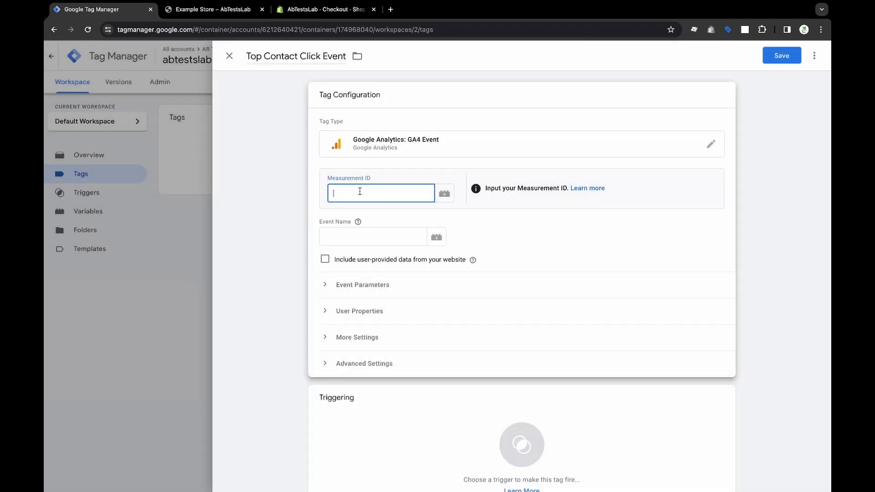
pyautogui.write('G-MEaseumentid')
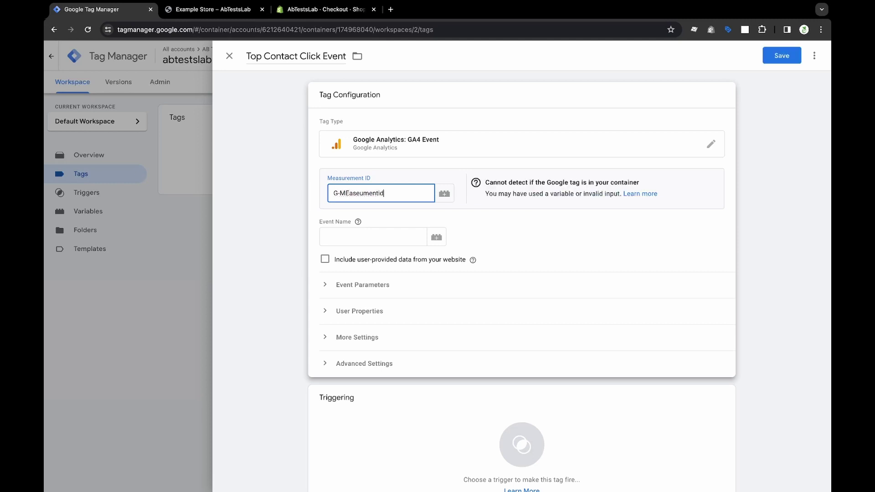
# - Enter "Top Contact Link" as the tag's event name
pyautogui.click(347, 233)
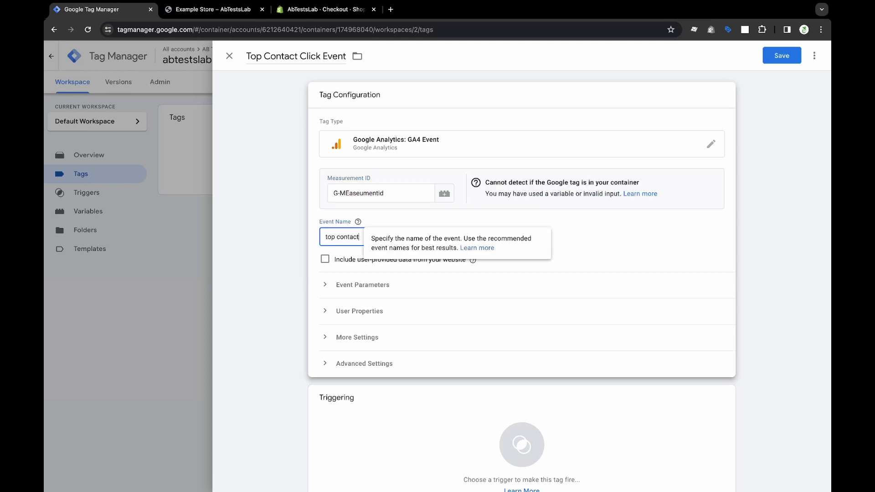
pyautogui.press('BackSpace')
pyautogui.write('C')
pyautogui.press('Home')
pyautogui.press('Delete')
pyautogui.write('T')
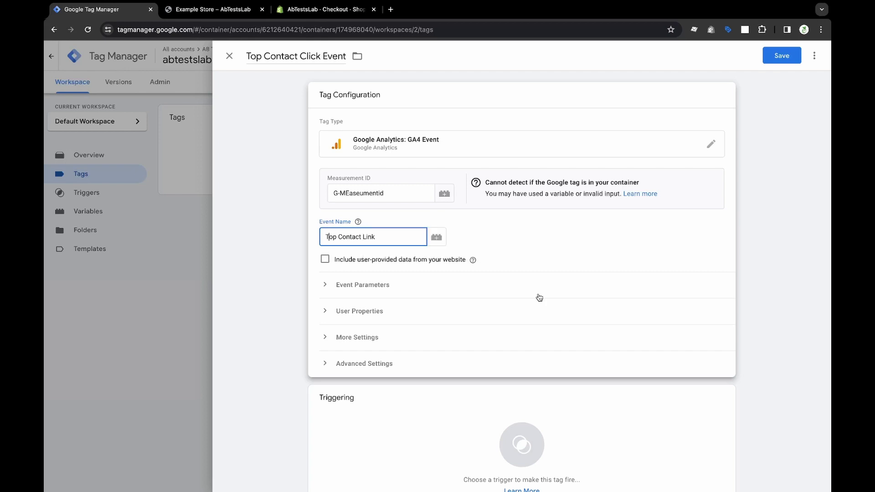
# - Assign the Top Contact Link trigger to the tag, set its measurement ID to G-1234, and save the tag
pyautogui.click(465, 414)
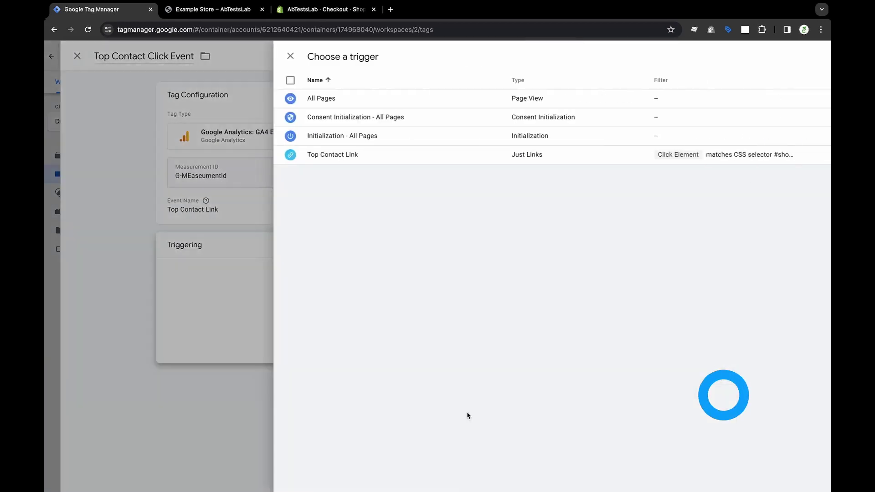
pyautogui.click(353, 156)
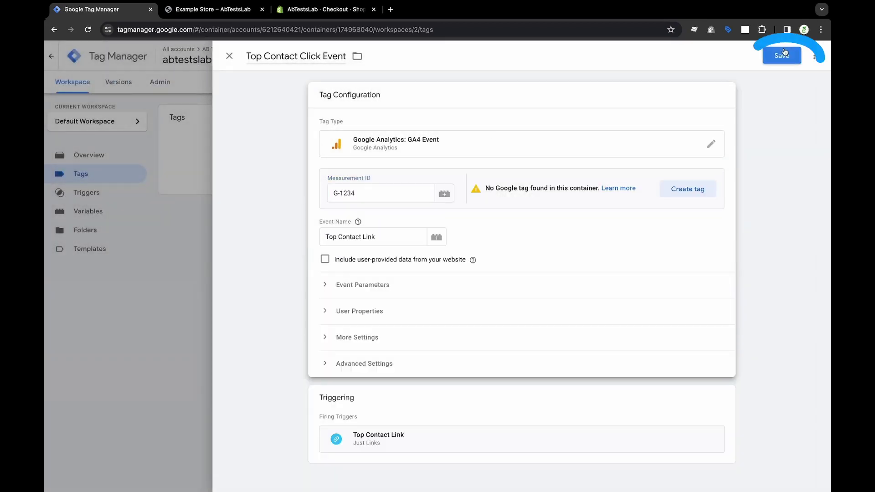
pyautogui.click(782, 56)
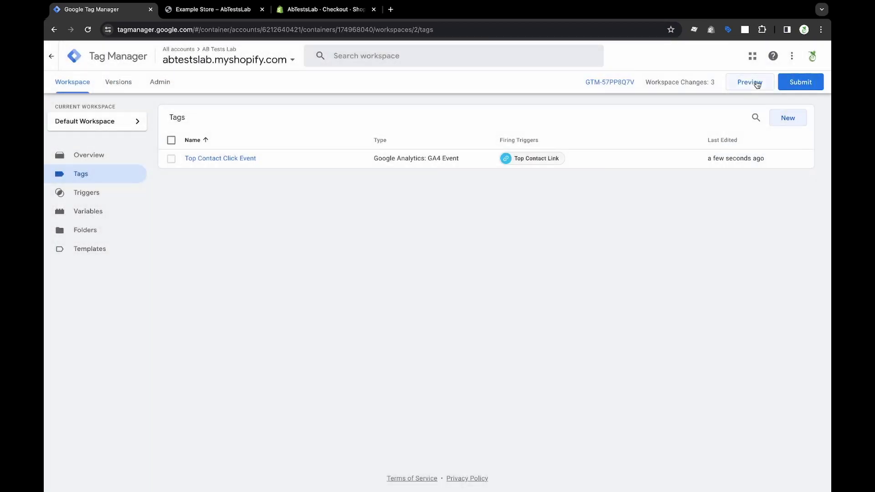
pyautogui.click(757, 83)
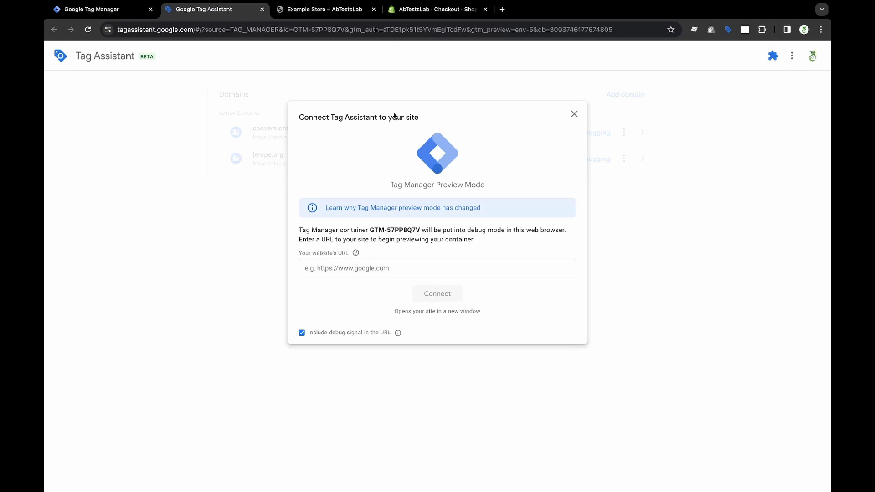
pyautogui.click(319, 269)
pyautogui.write('https://abtestslab.myshopify.com/')
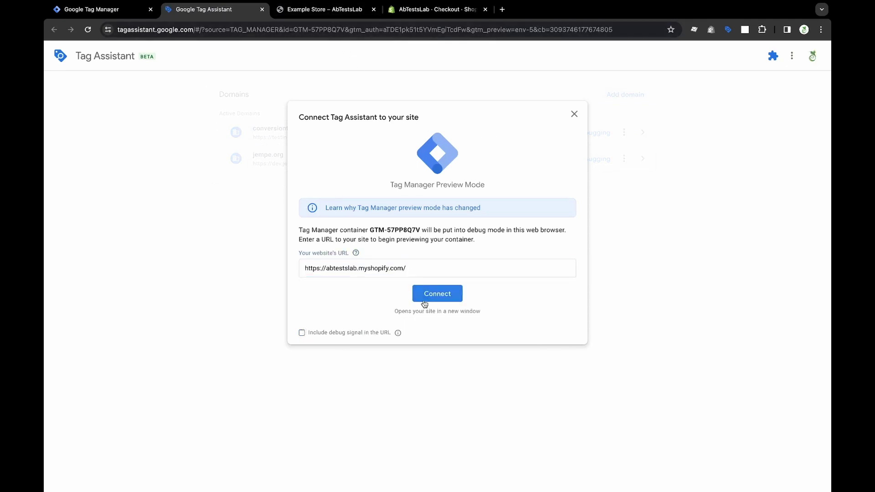
pyautogui.click(437, 294)
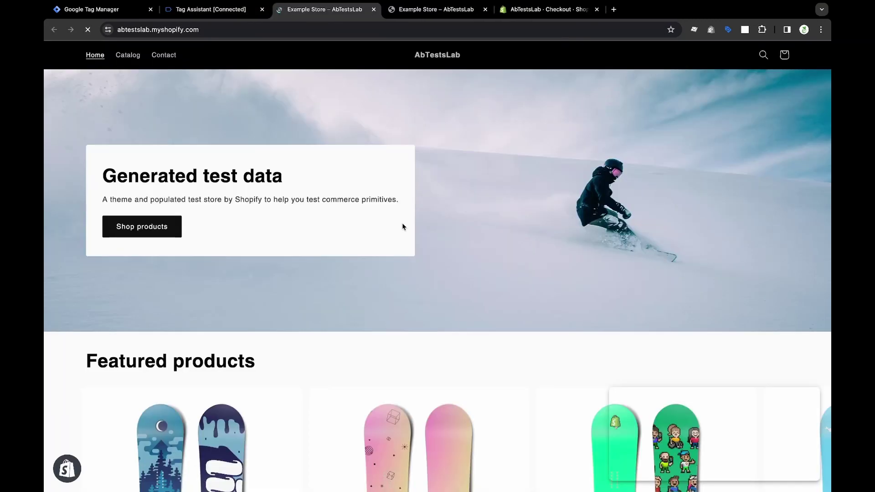
# - Follow the header Contact link in the previewed store, and inspect the Link Click event's Top Contact Click Event tag in Tag Assistant
pyautogui.click(167, 56)
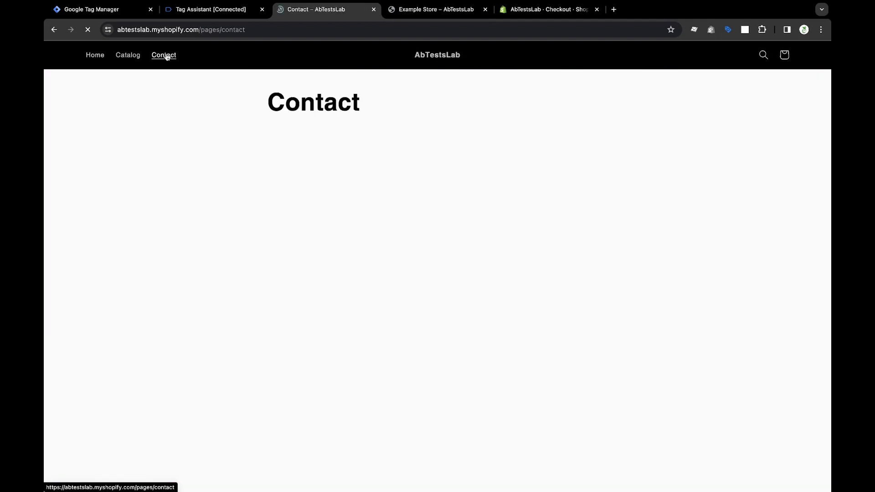
pyautogui.click(228, 13)
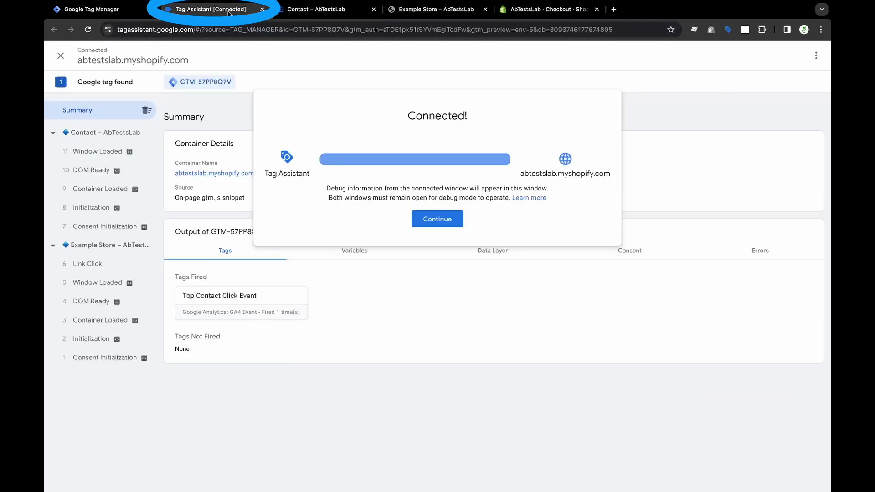
pyautogui.click(452, 221)
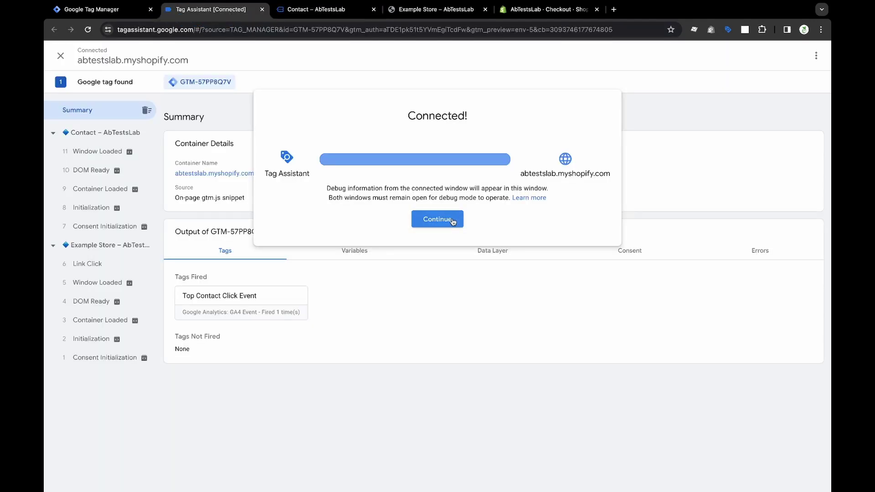
pyautogui.click(104, 264)
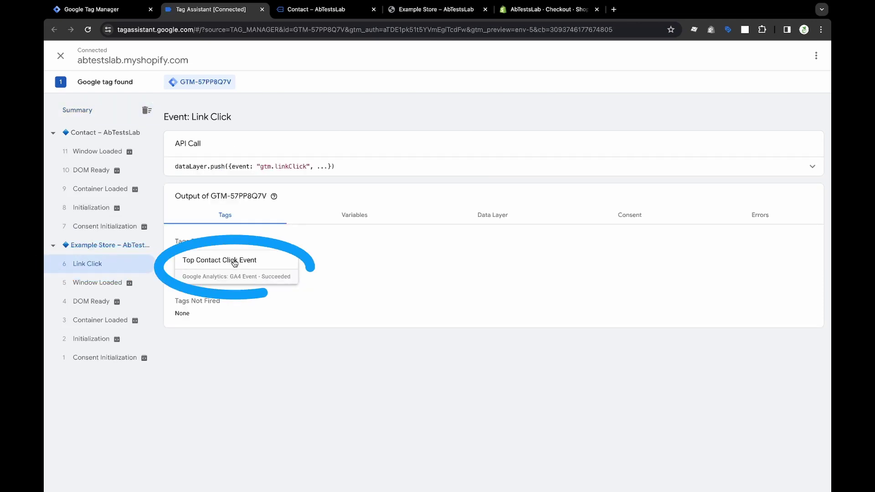
pyautogui.click(234, 263)
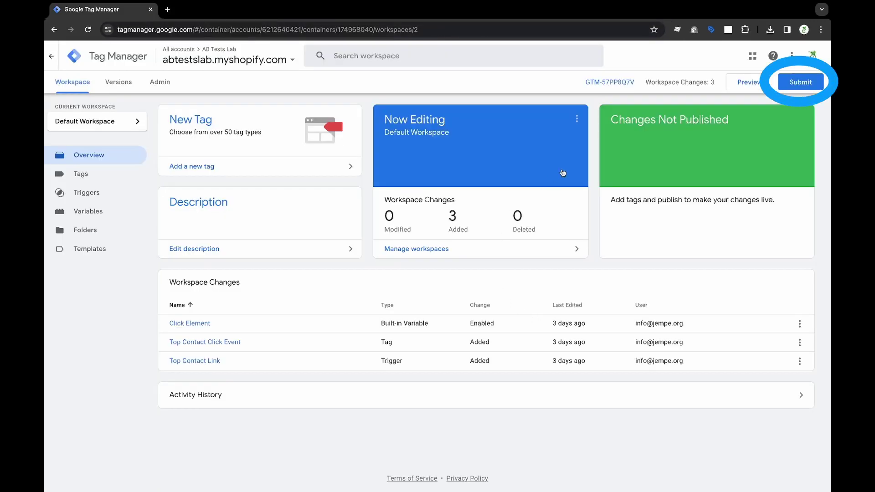
# - Publish the workspace changes to the Live environment as a version named "Top Contact Click Event", and close the version summary
pyautogui.click(800, 83)
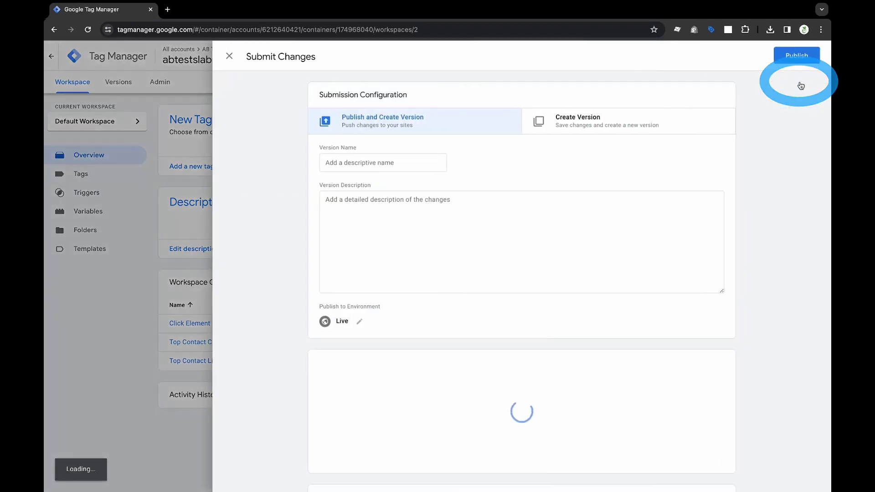
pyautogui.click(383, 162)
pyautogui.write('Top Contact Click Event')
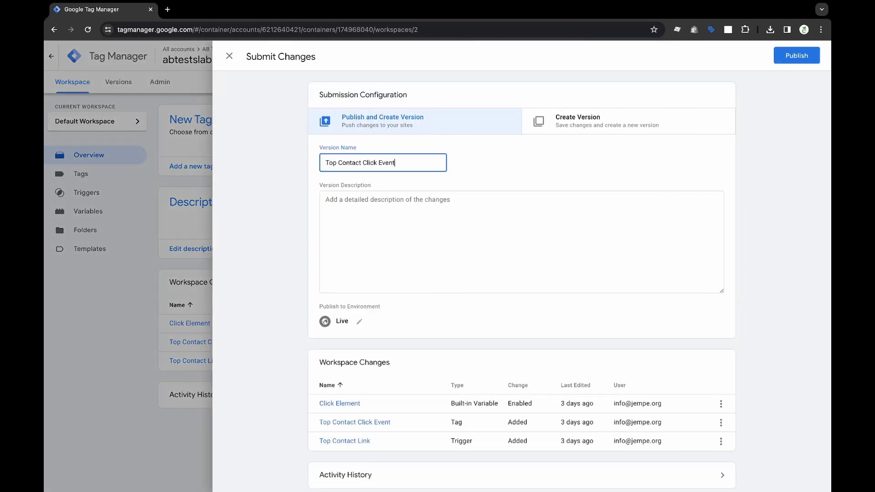
pyautogui.click(797, 55)
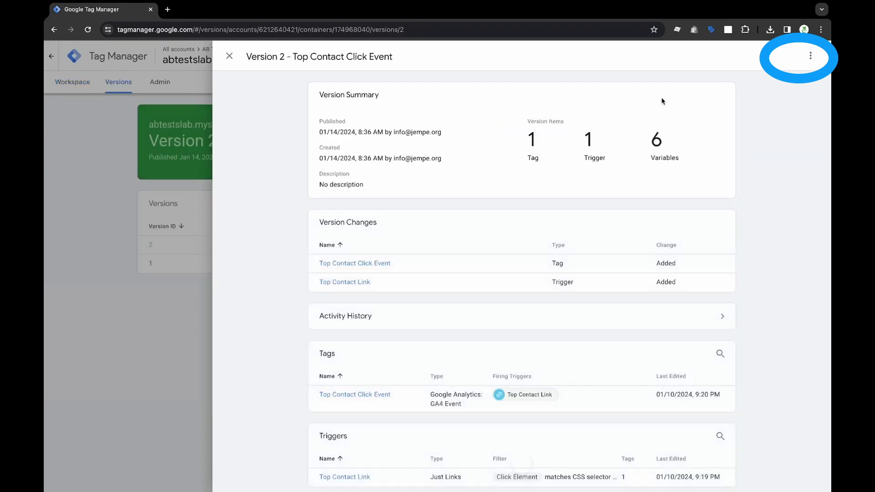
pyautogui.click(229, 56)
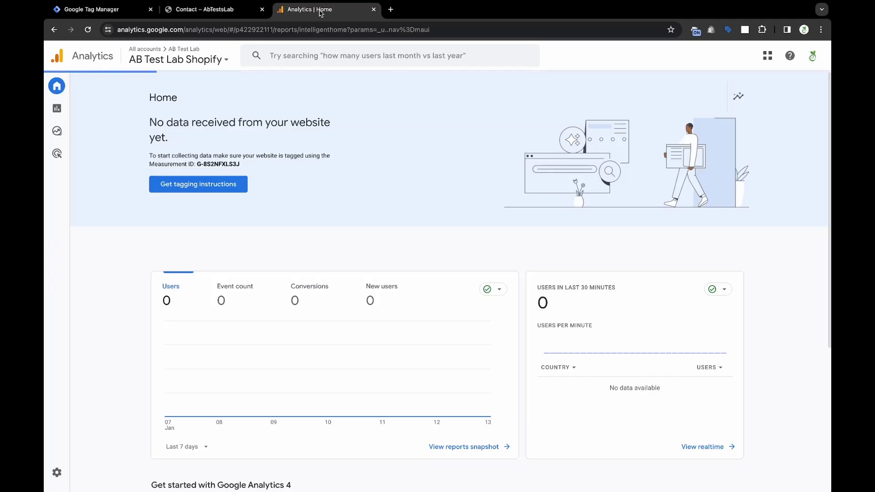
# - Open the Realtime report for the AB Test Lab Shopify property in Google Analytics
pyautogui.click(57, 108)
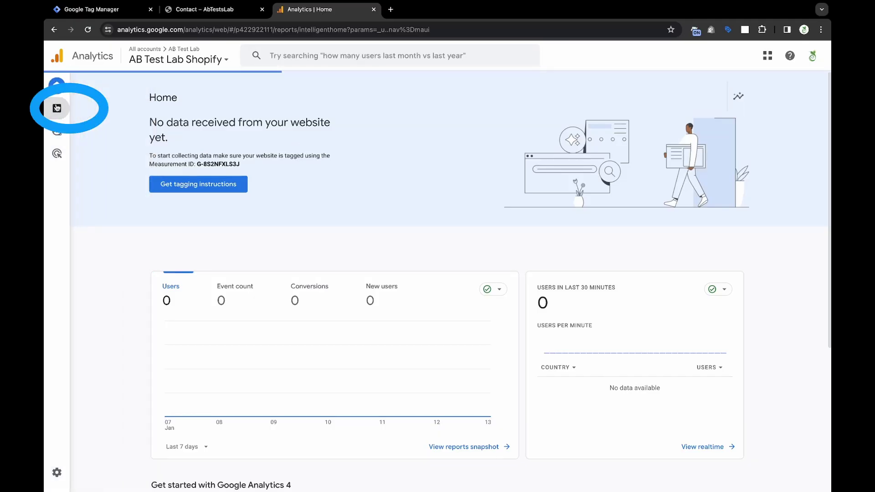
pyautogui.click(105, 100)
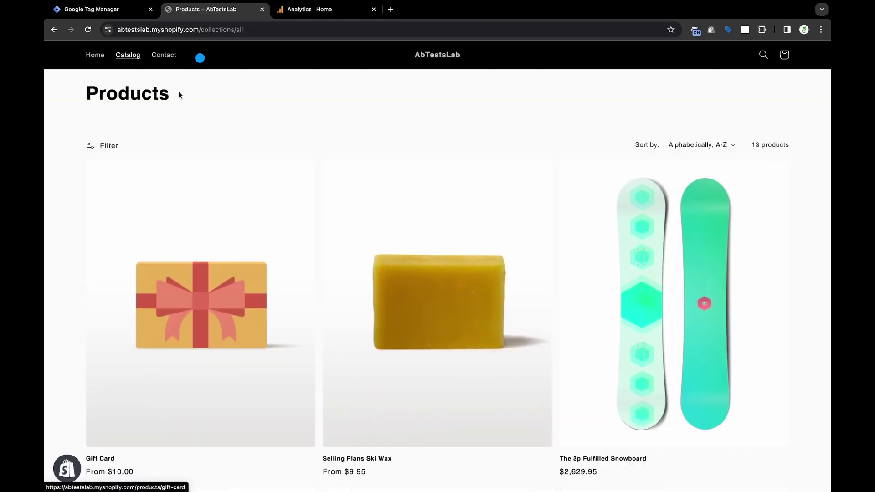
# - Follow the header Contact link on the live store, and examine the Top Contact Link event count in the Analytics Realtime report
pyautogui.click(165, 55)
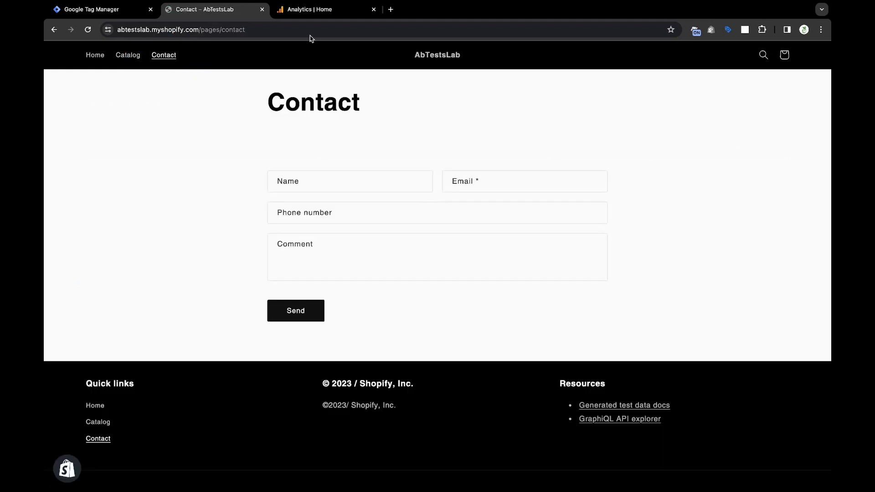
pyautogui.click(321, 9)
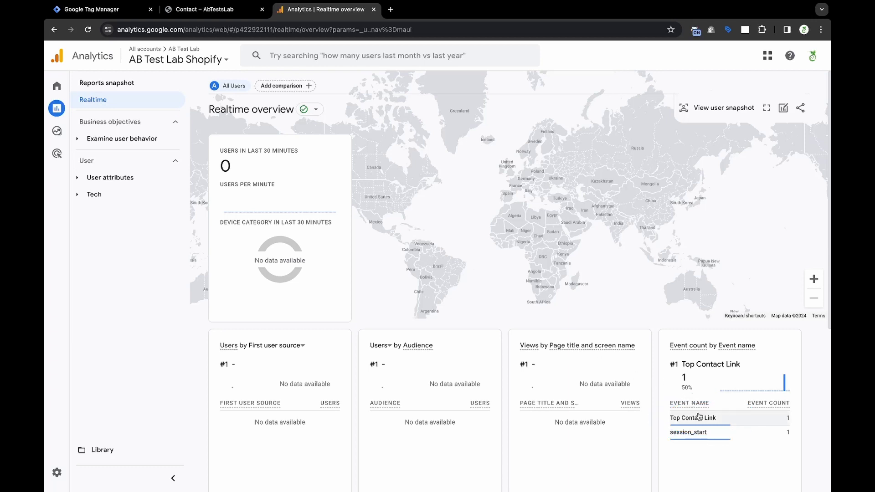
pyautogui.moveTo(700, 417)
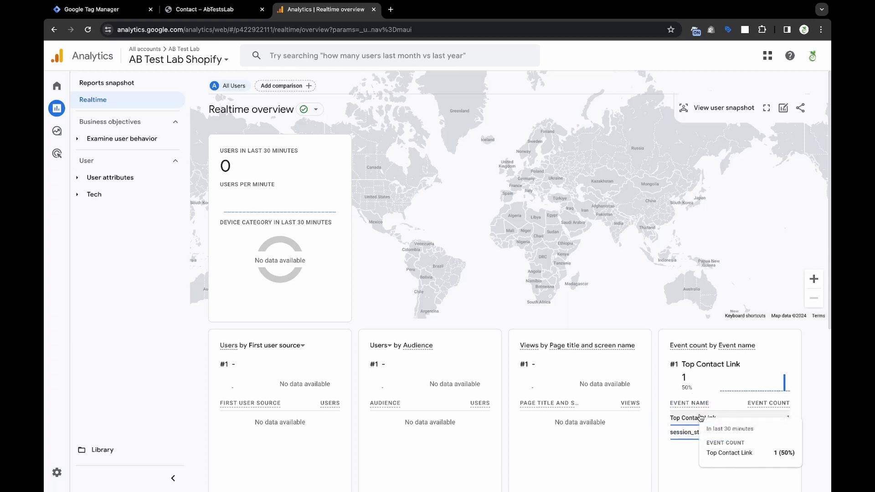